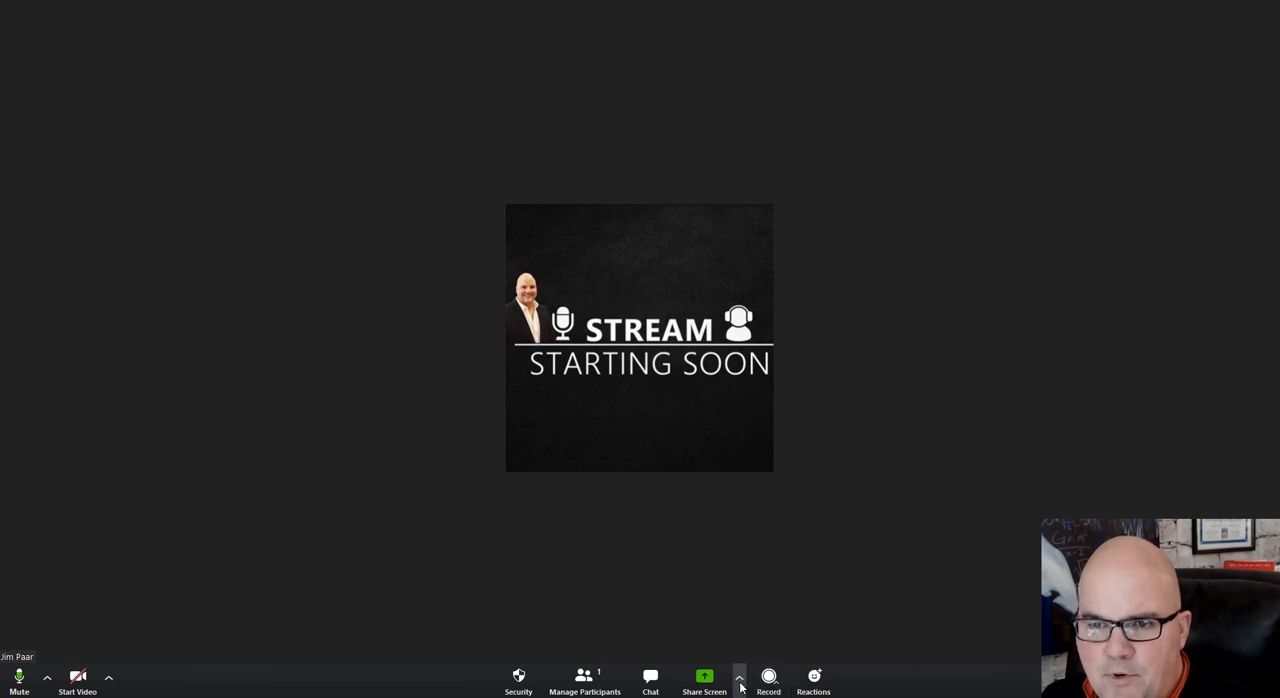
Share a whiteboard in the meeting and place its annotation toolbar over the upper part of the canvas
left_click(704, 680)
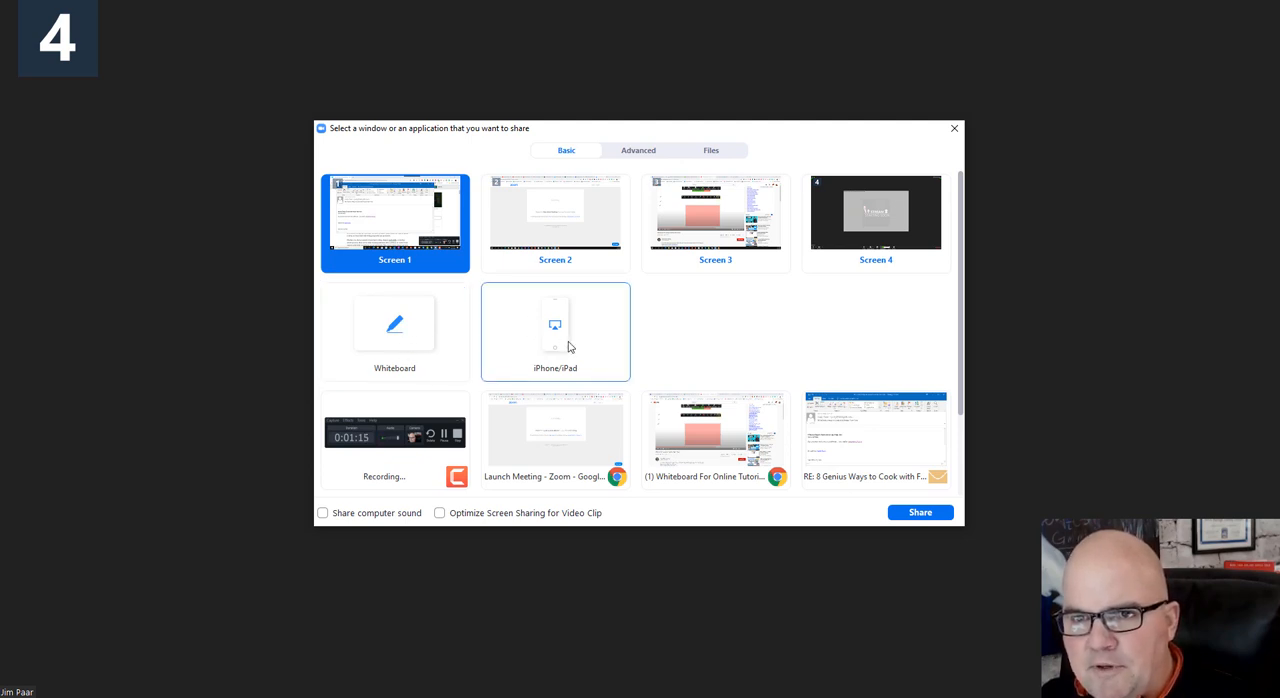
left_click(401, 331)
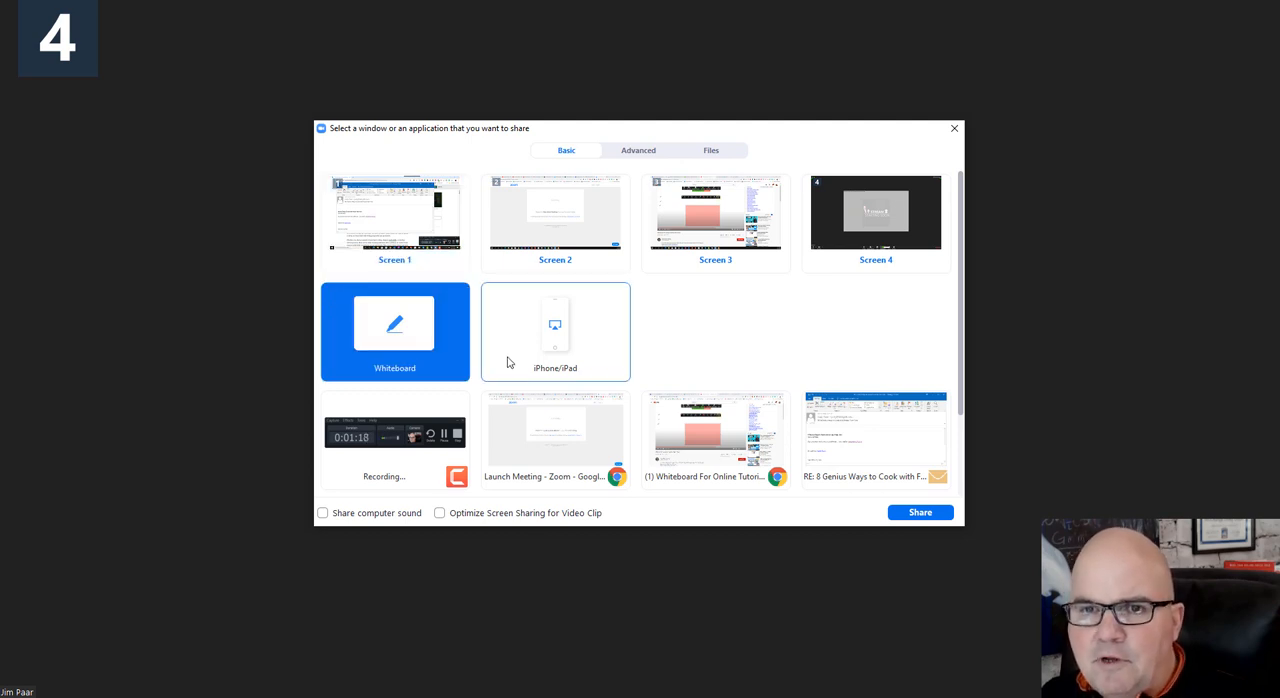
left_click(918, 513)
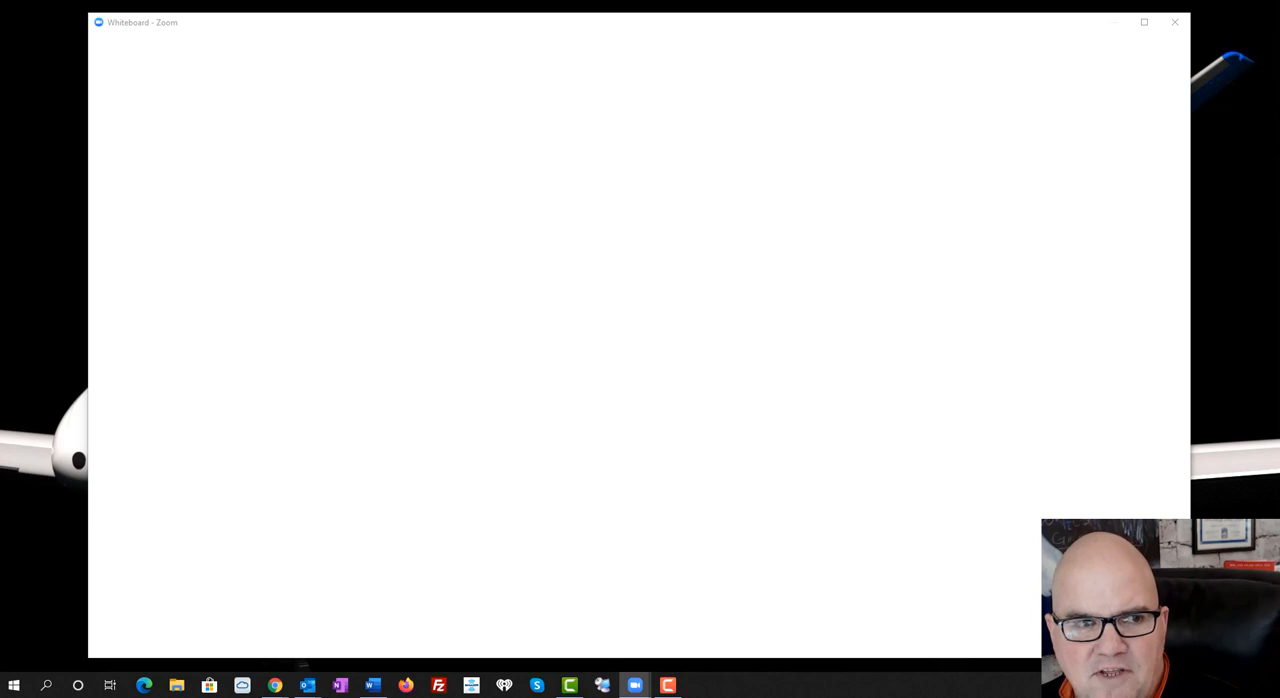
mouse_move(2, 252)
left_mouse_down()
mouse_move(361, 182)
mouse_move(402, 85)
left_mouse_up()
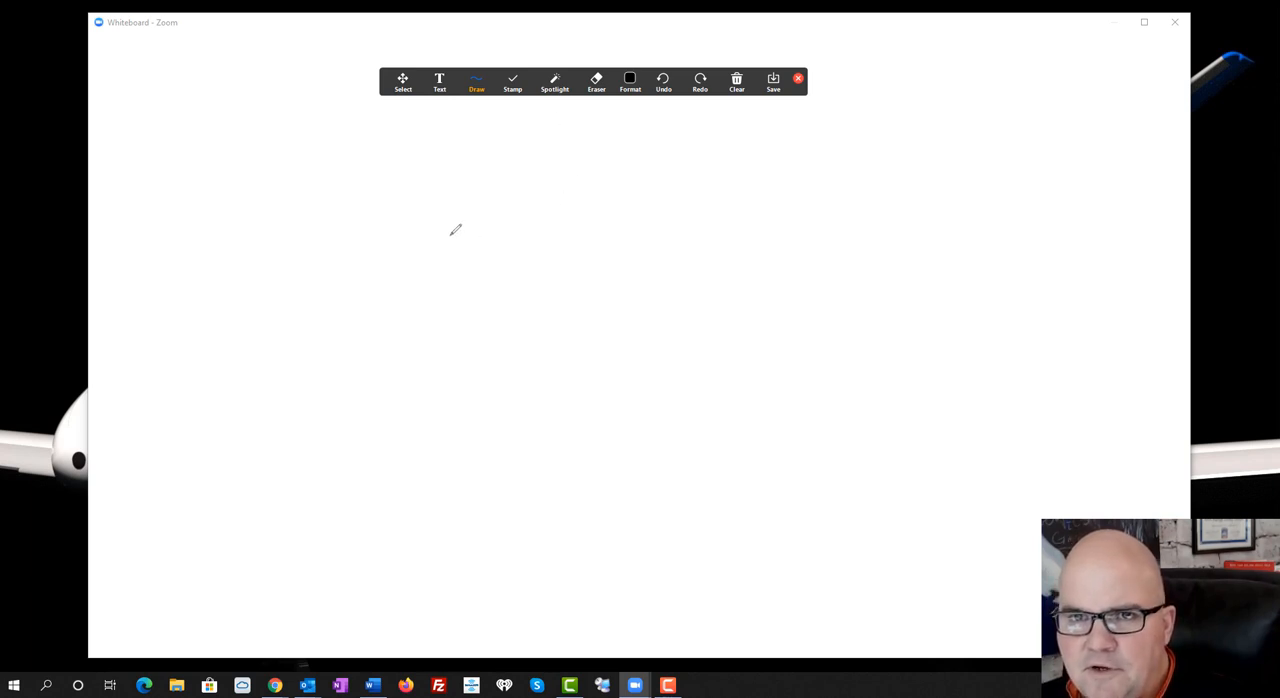
Handwrite the word "Draw" freehand on the whiteboard and frame it with a large outlined rectangle
mouse_move(343, 224)
left_mouse_down()
mouse_move(363, 180)
mouse_move(366, 400)
mouse_move(350, 352)
left_mouse_up()
mouse_move(505, 411)
left_mouse_down()
mouse_move(524, 320)
mouse_move(591, 296)
mouse_move(610, 365)
mouse_move(790, 282)
left_mouse_up()
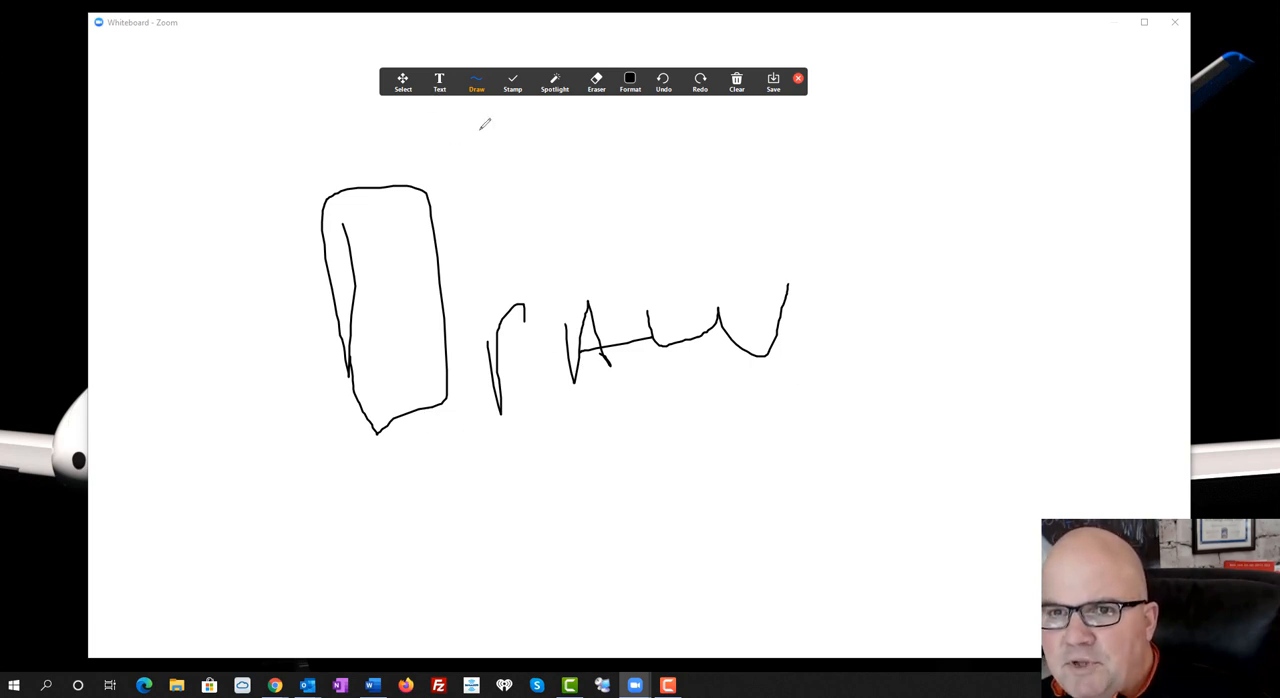
left_click(475, 87)
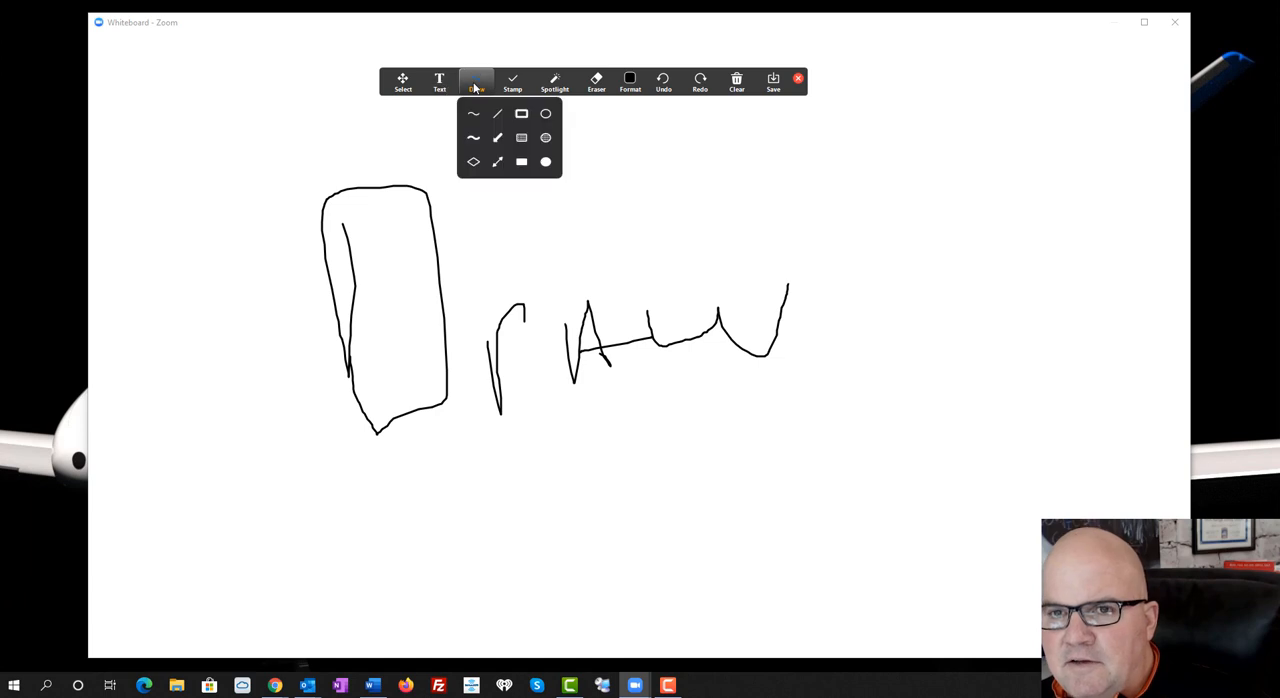
left_click(484, 141)
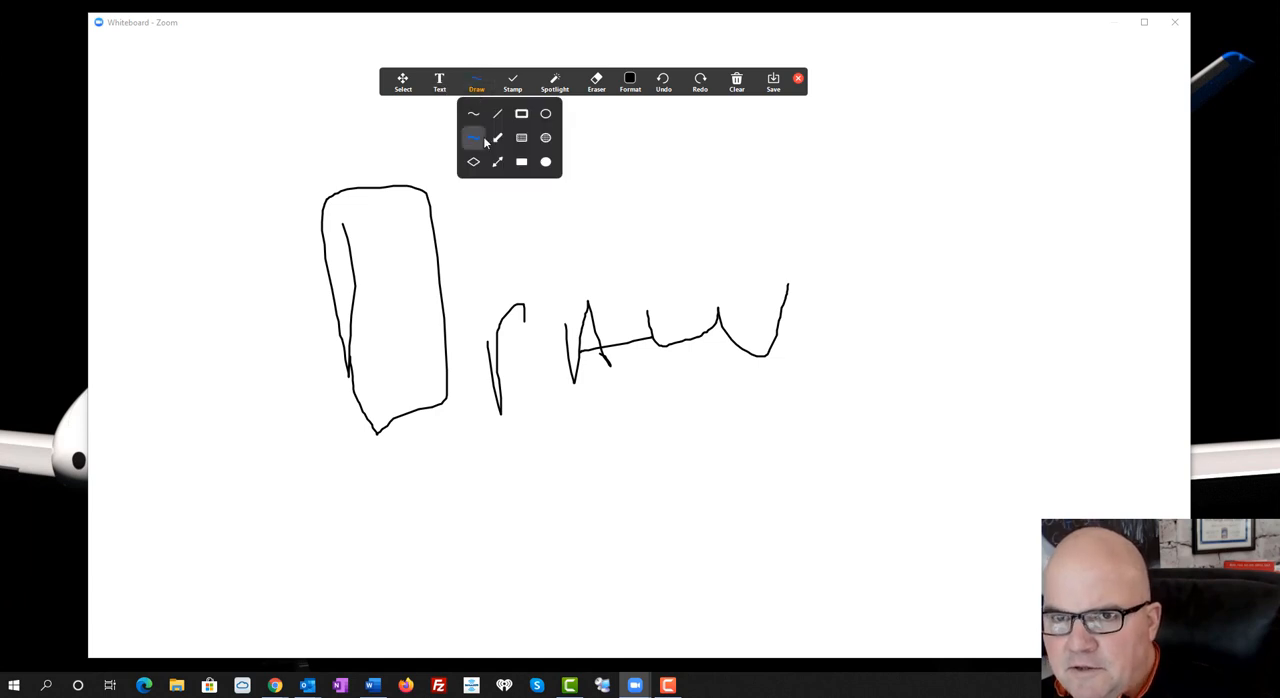
left_click(522, 114)
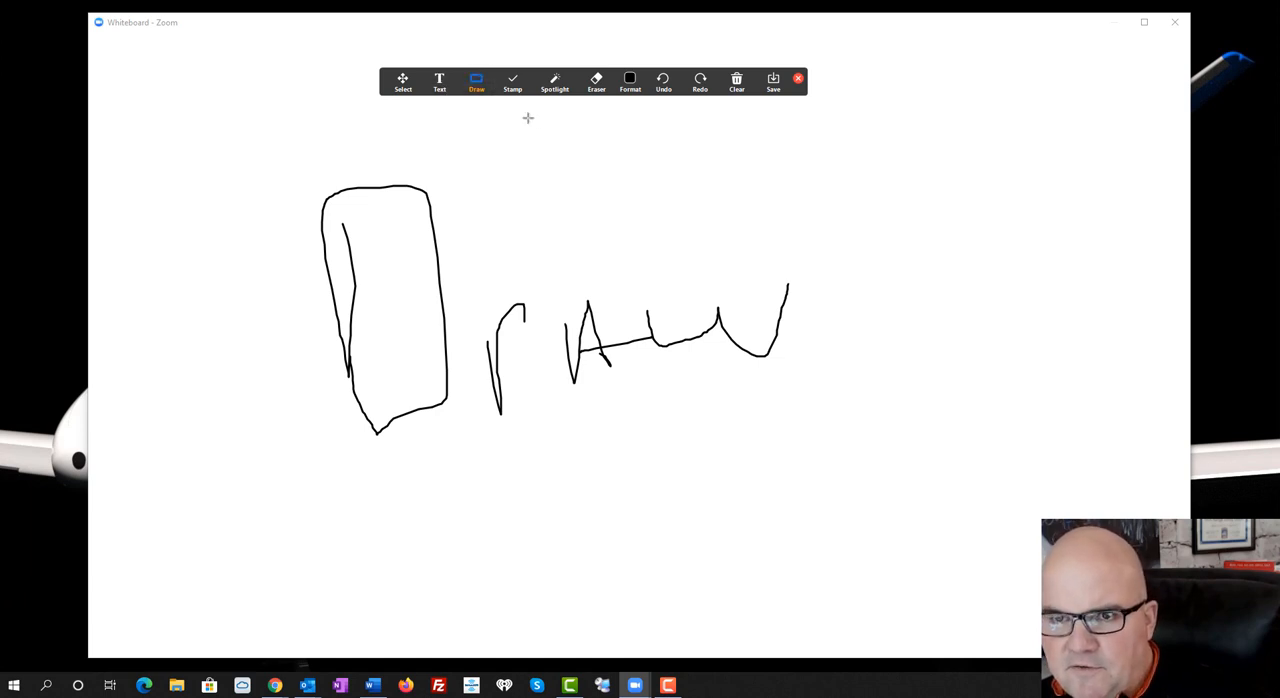
mouse_move(312, 170)
left_mouse_down()
mouse_move(368, 351)
mouse_move(861, 454)
left_mouse_up()
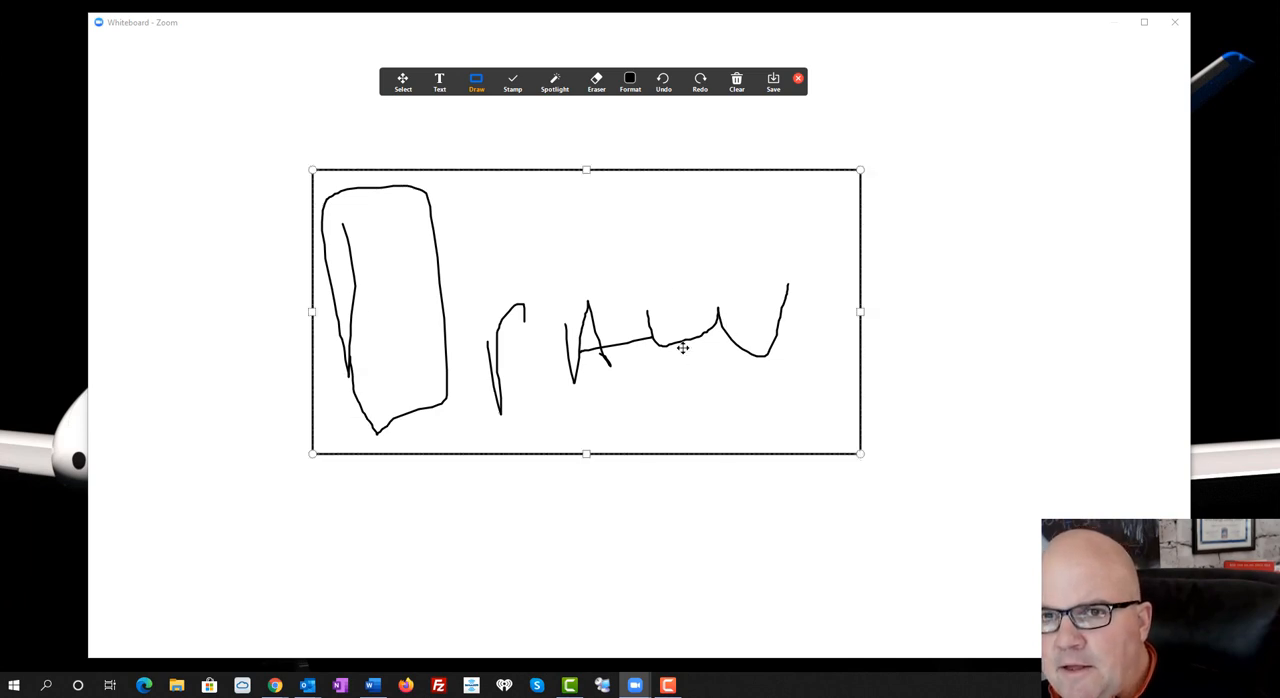
Add an outlined ellipse below the rectangle and an outlined diamond inside it, above the handwriting
left_click(483, 95)
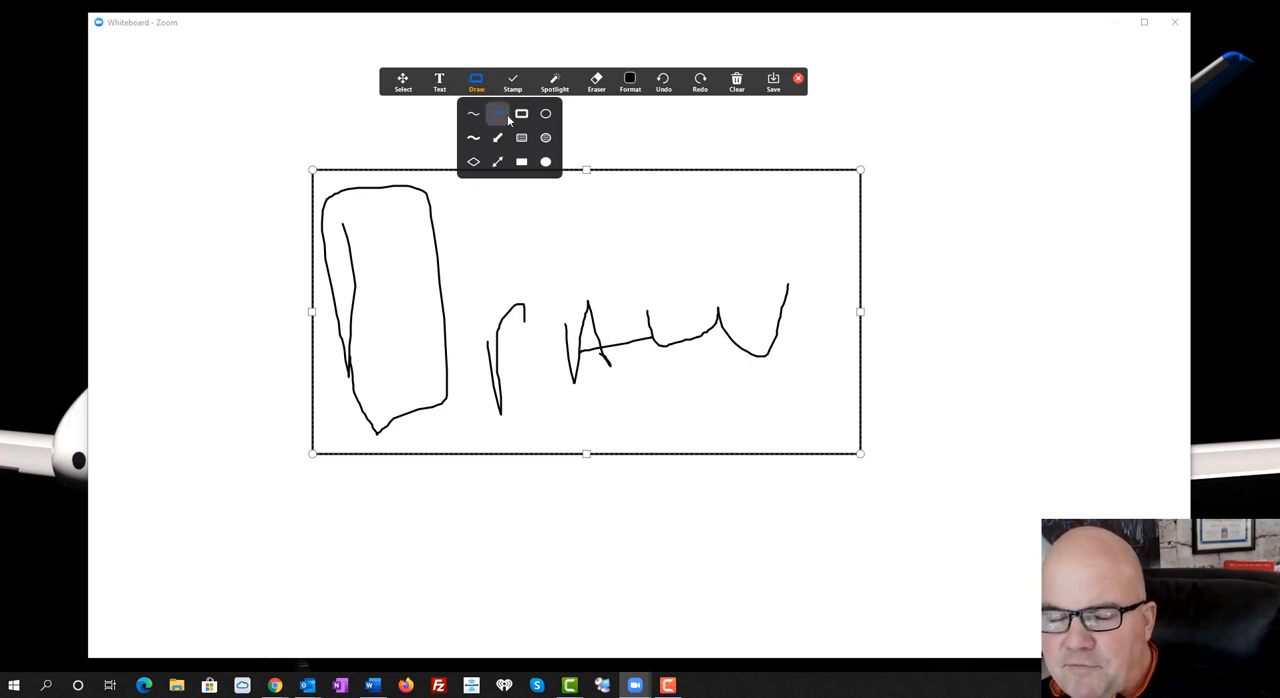
left_click(543, 114)
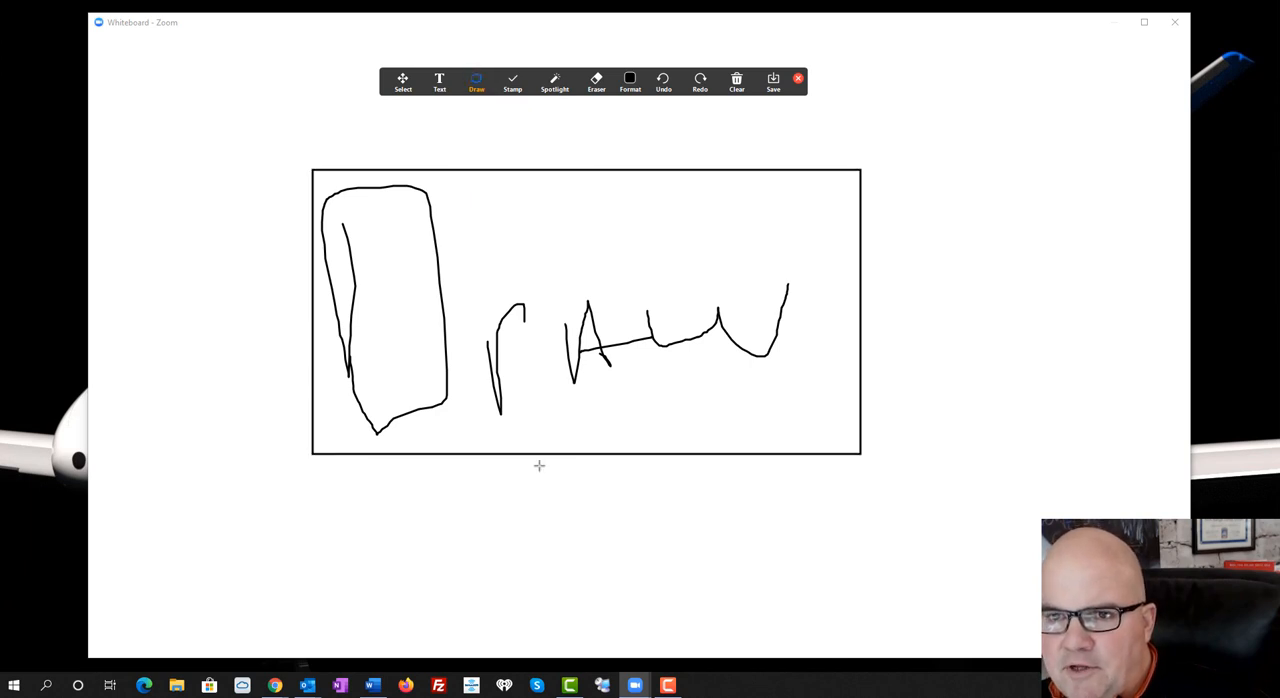
left_click_drag(489, 482, 601, 573)
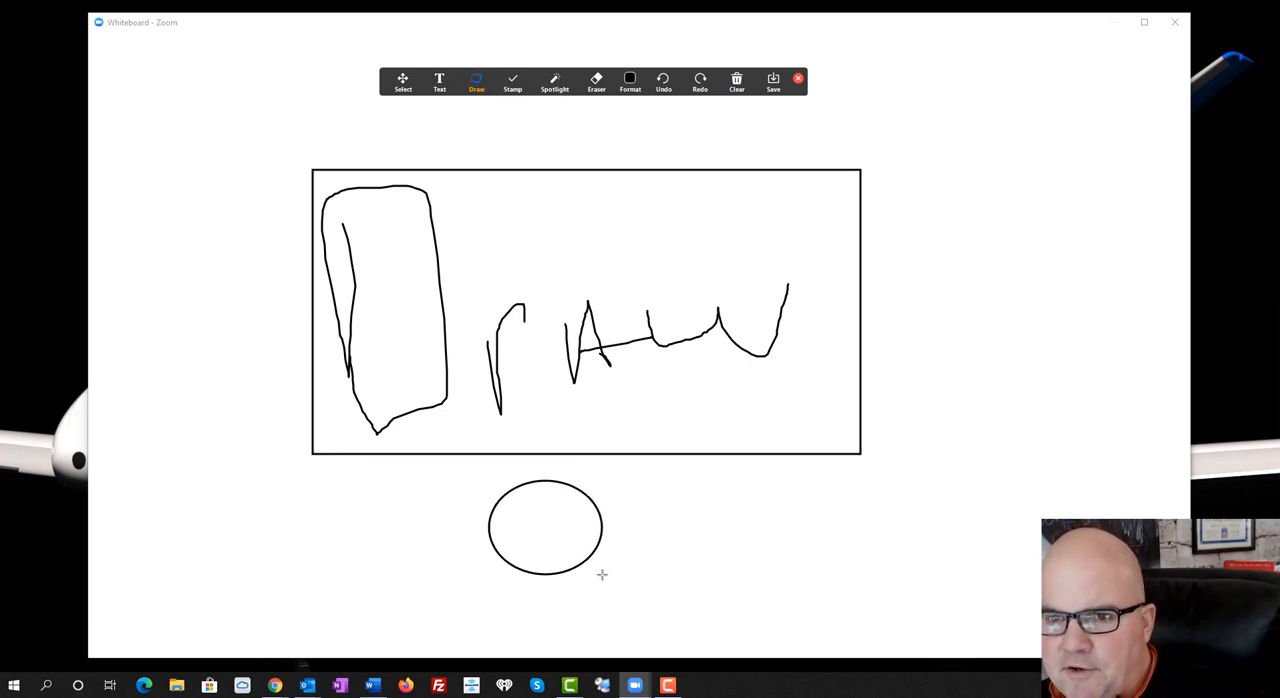
left_click(477, 84)
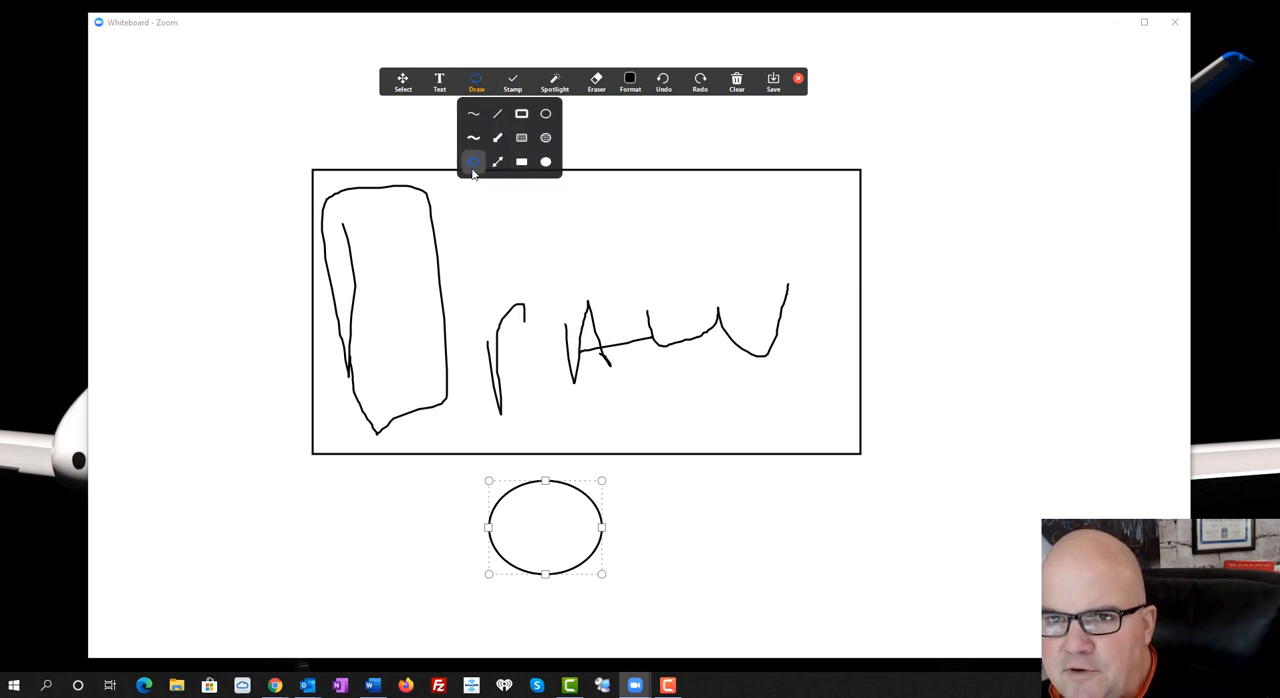
left_click(474, 168)
mouse_move(474, 179)
left_mouse_down()
mouse_move(591, 246)
mouse_move(612, 293)
left_mouse_up()
Add the text "TEST WHITEBOARD" above the large rectangle
left_click(440, 84)
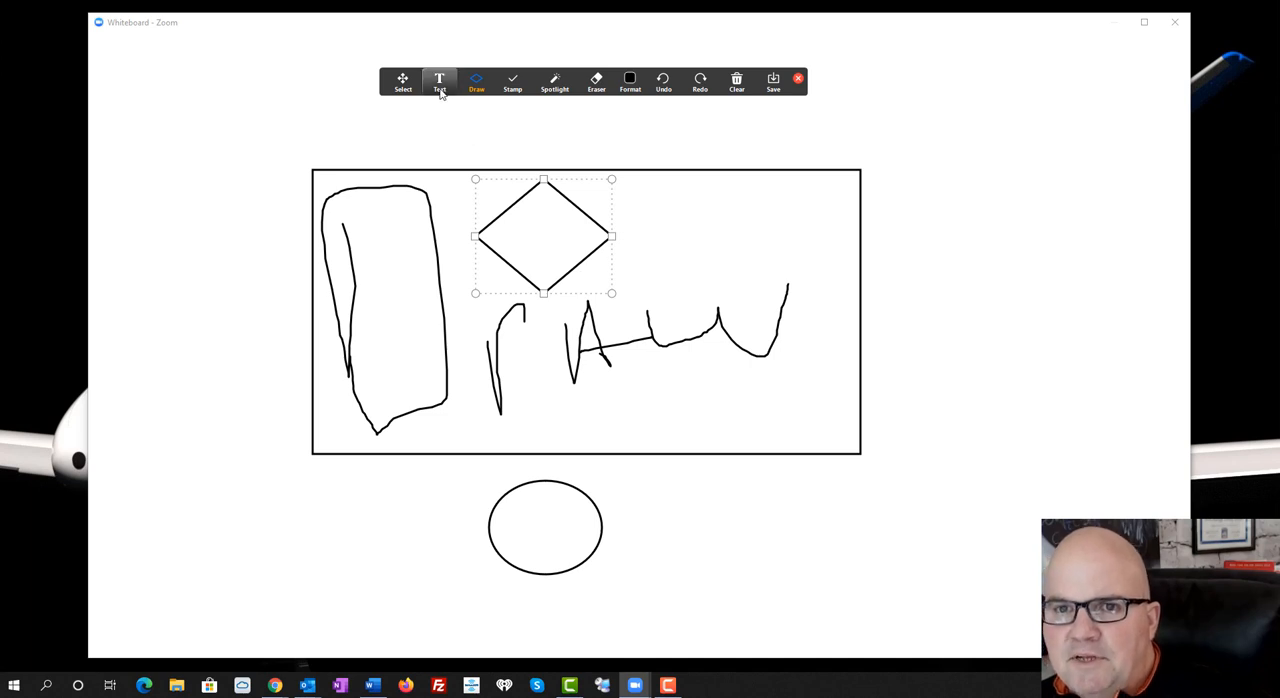
left_click(404, 131)
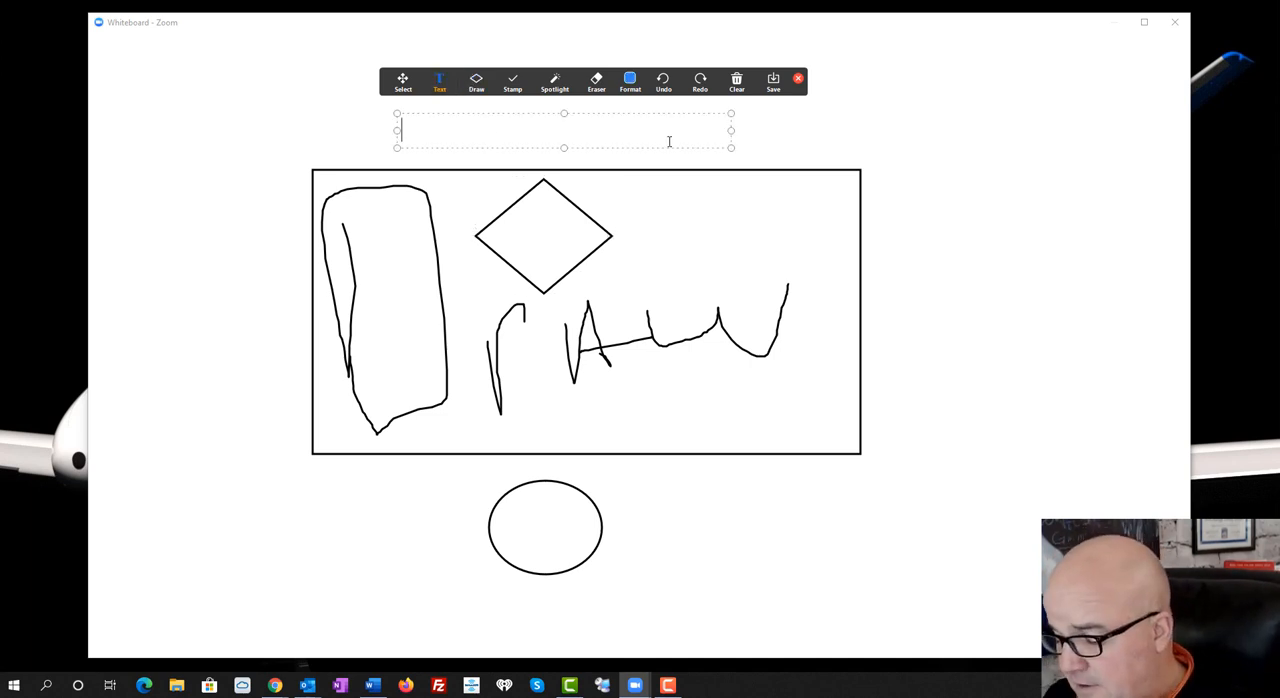
type("TES W")
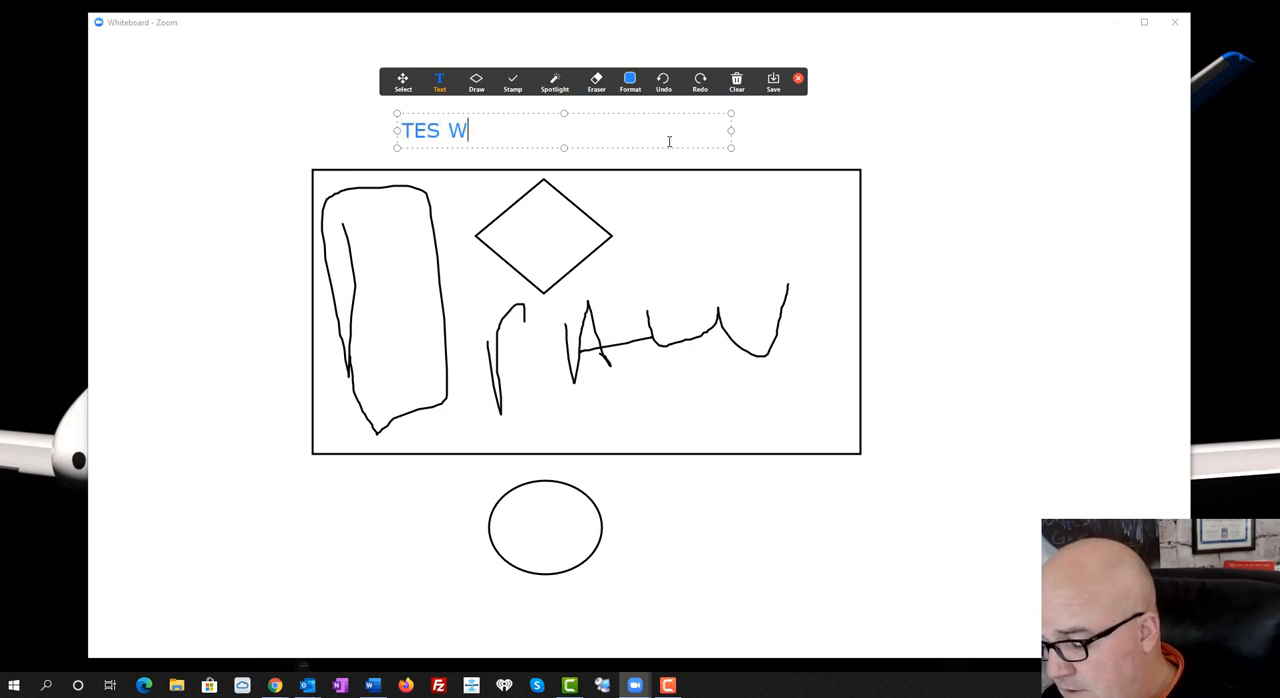
type("HITEBOARD")
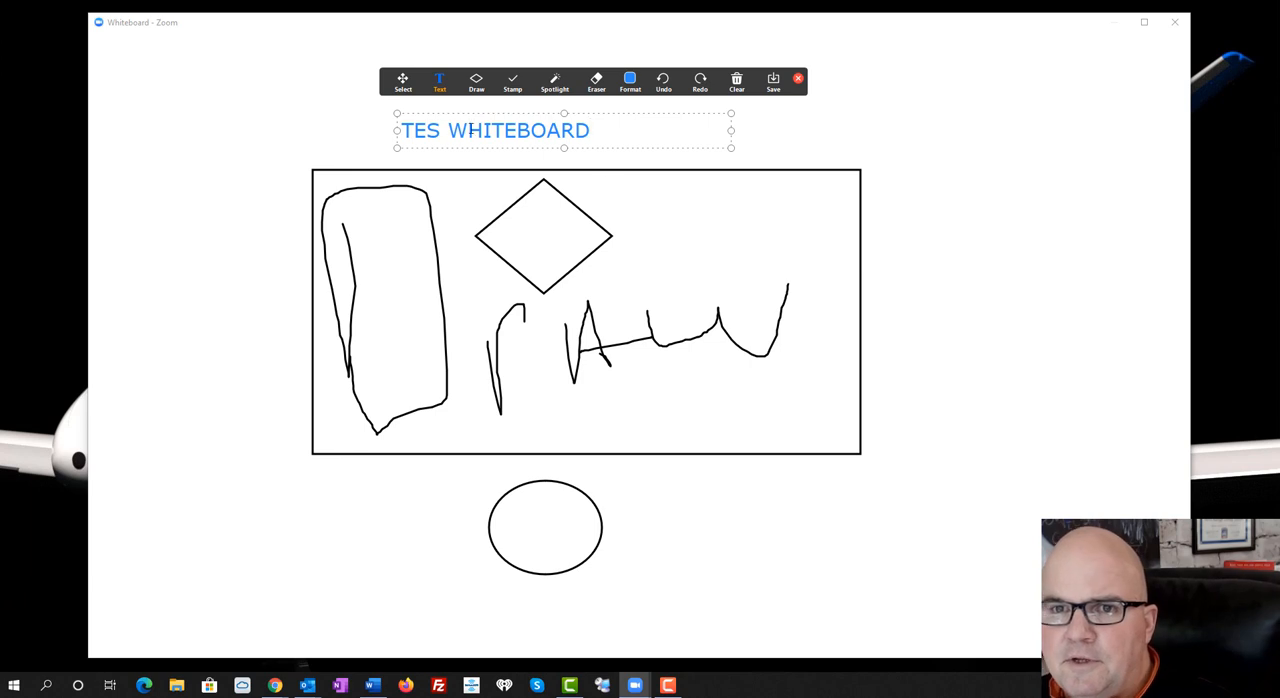
left_click(438, 130)
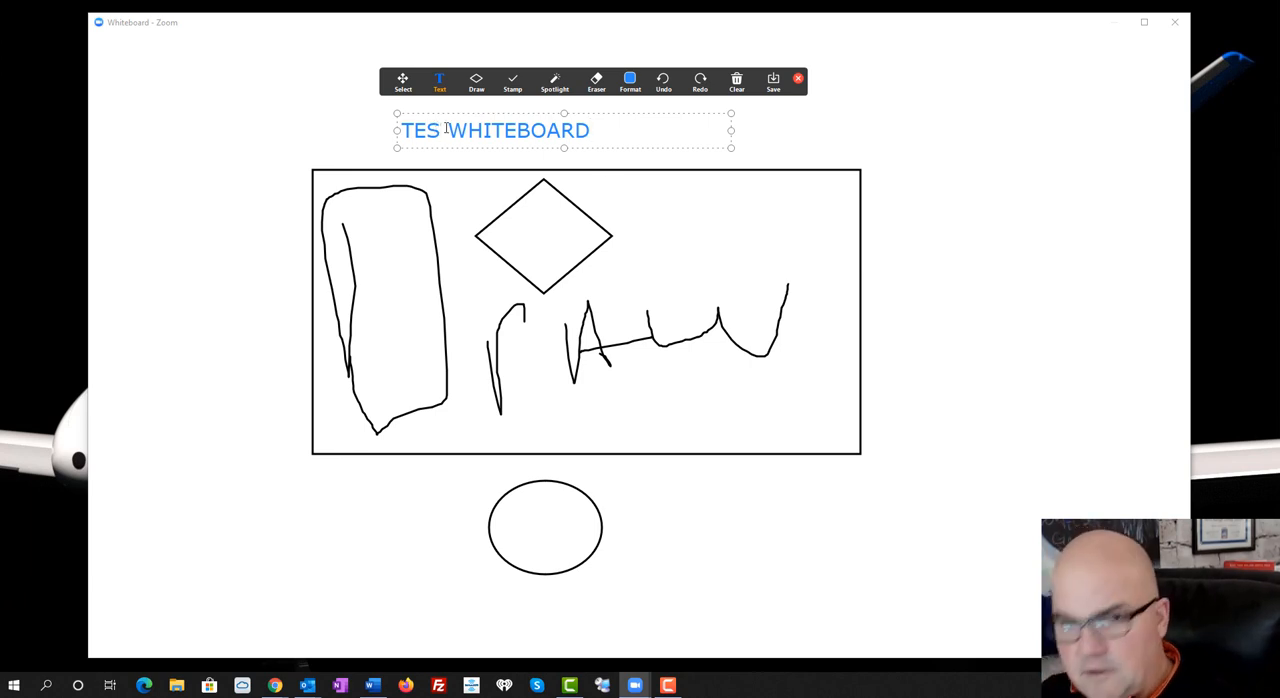
type("T")
Change the colour of the whole TEST WHITEBOARD text to red
left_click_drag(629, 140, 400, 140)
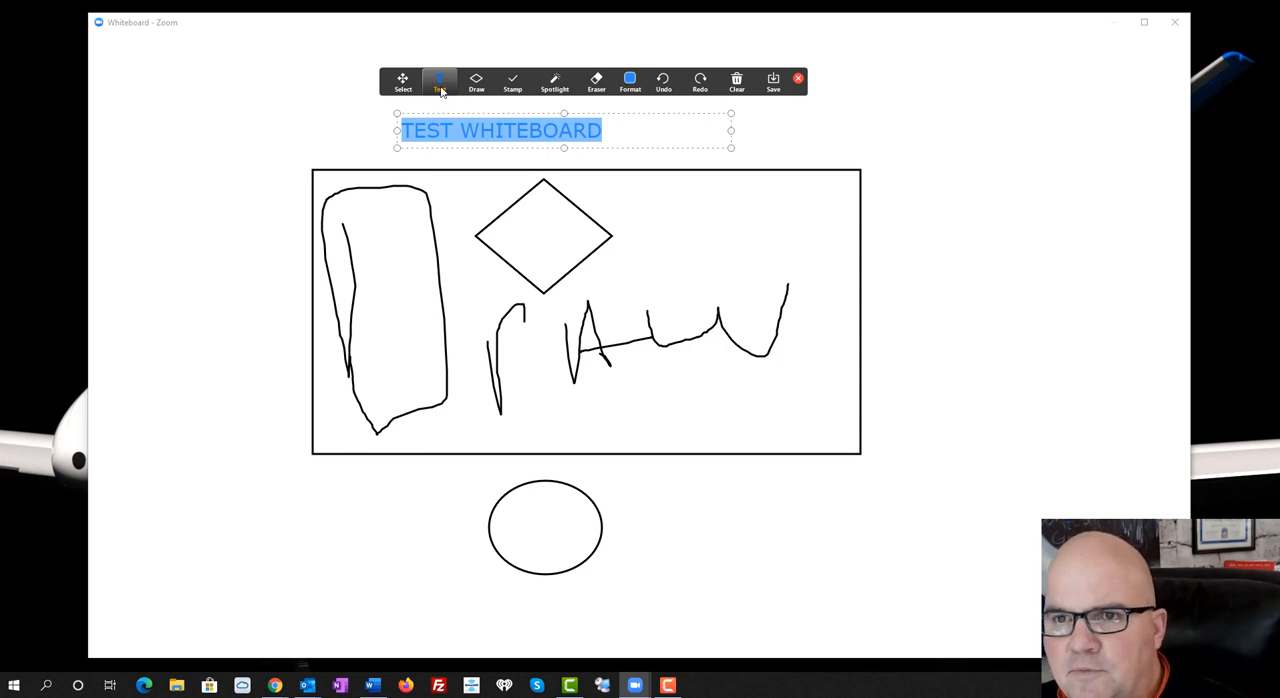
left_click(630, 80)
left_click(664, 121)
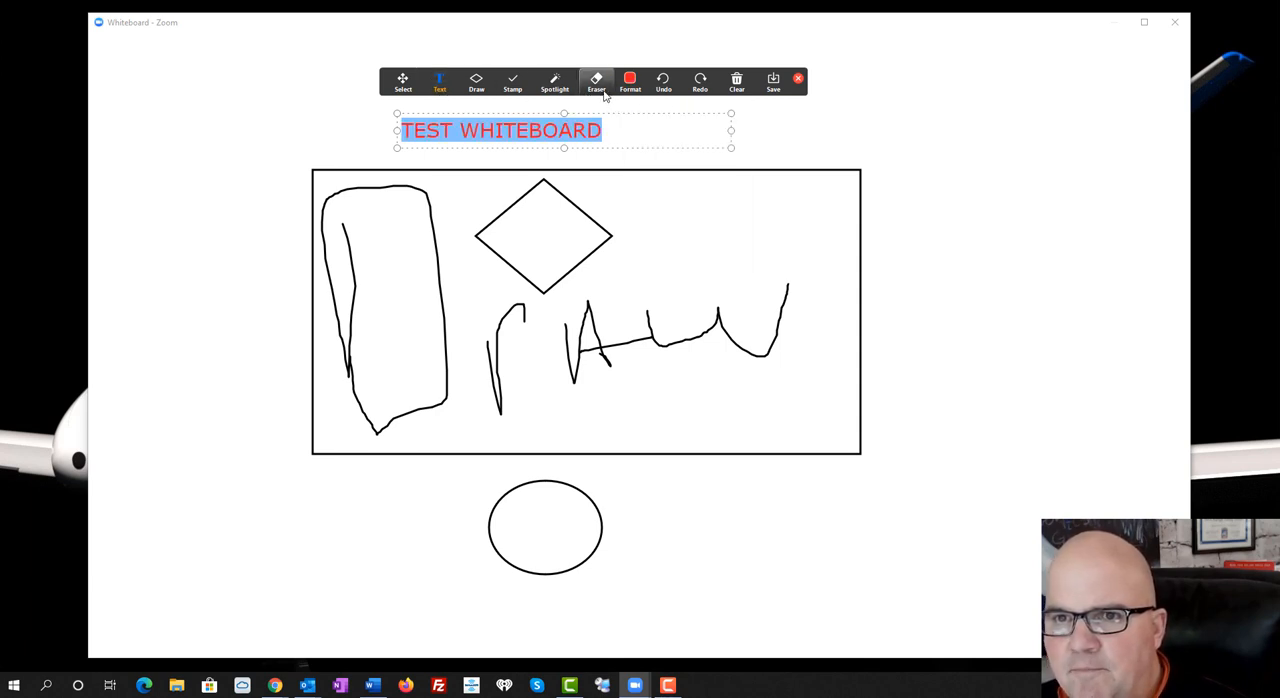
Erase the TEST WHITEBOARD text and the diamond with the Eraser
left_click(596, 80)
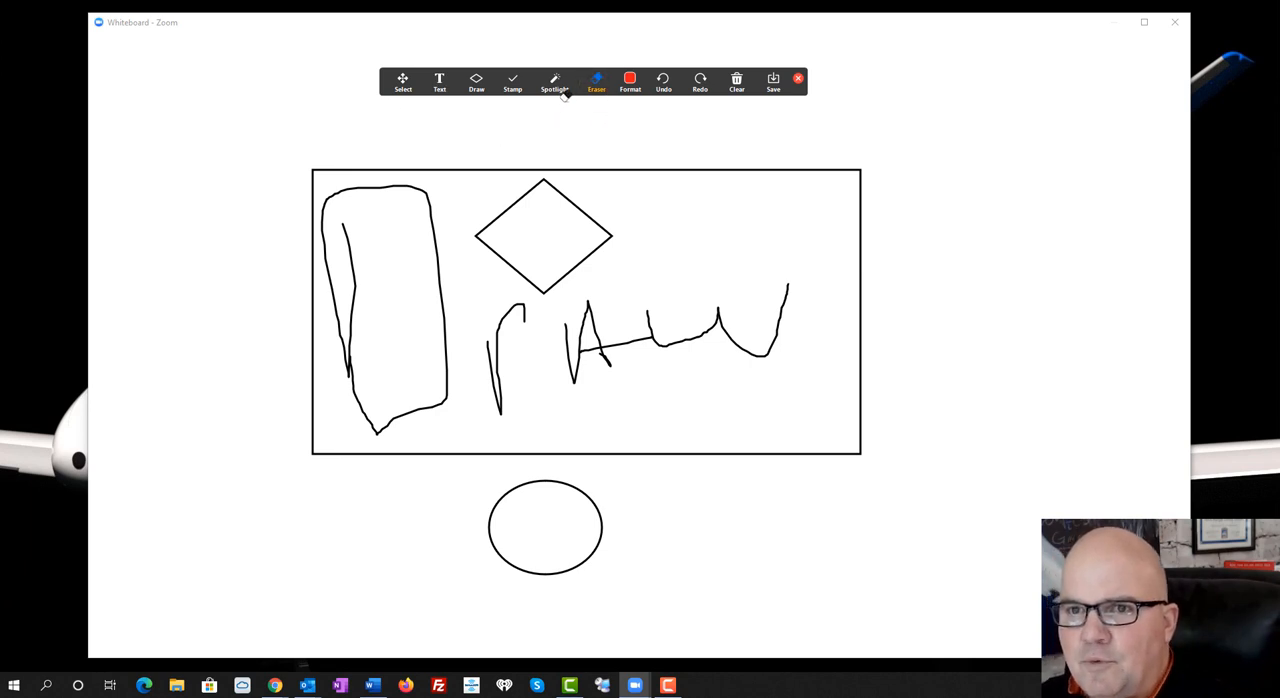
left_click(565, 189)
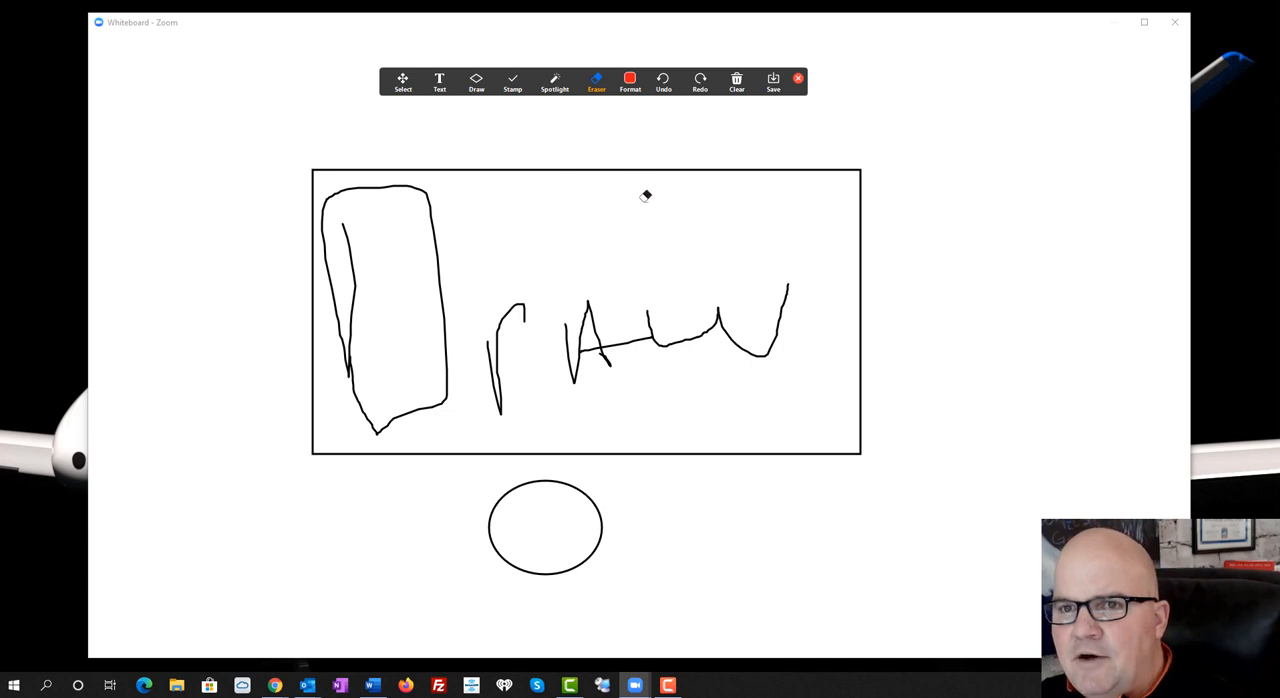
Turn on the Spotlight pointer and switch it to the Arrow pointer
left_click(557, 86)
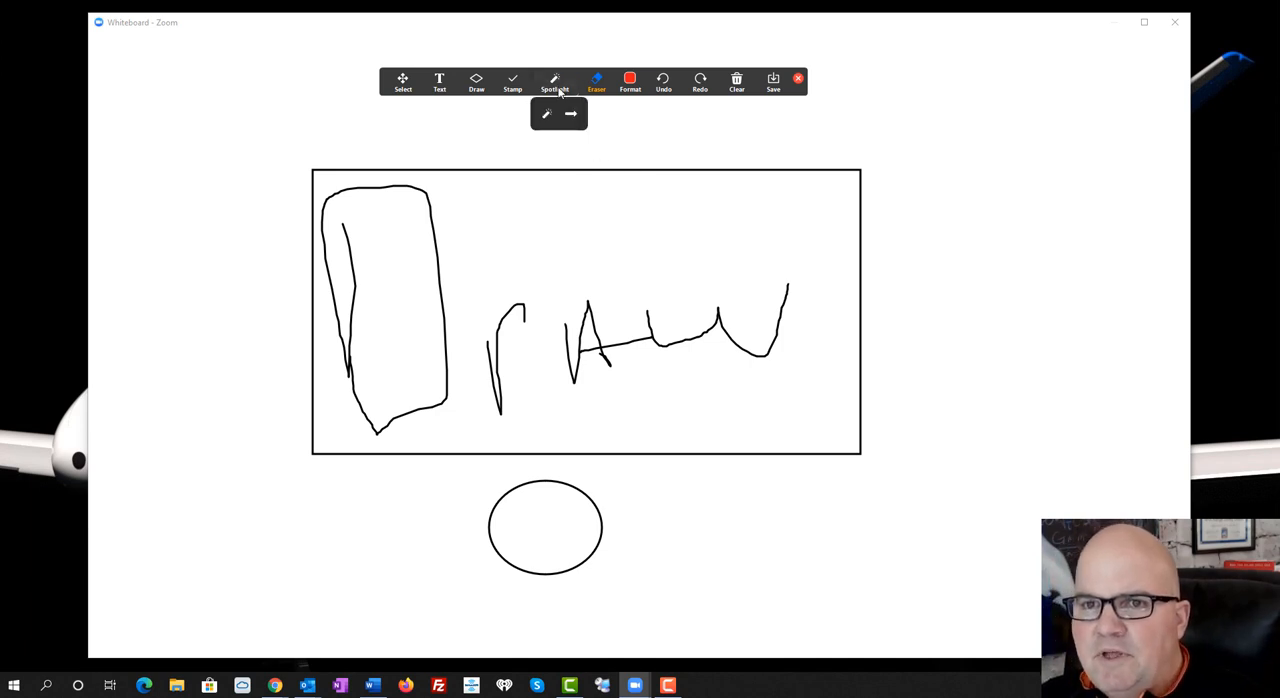
left_click(549, 116)
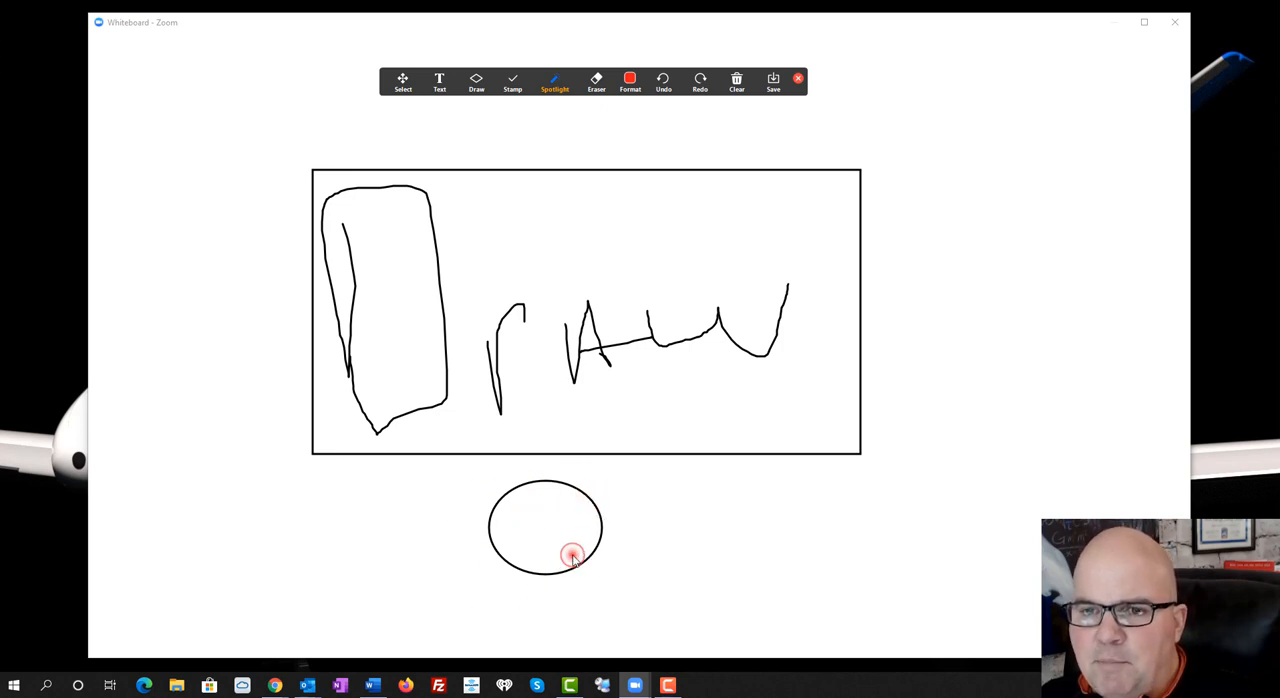
left_click(566, 88)
left_click(566, 116)
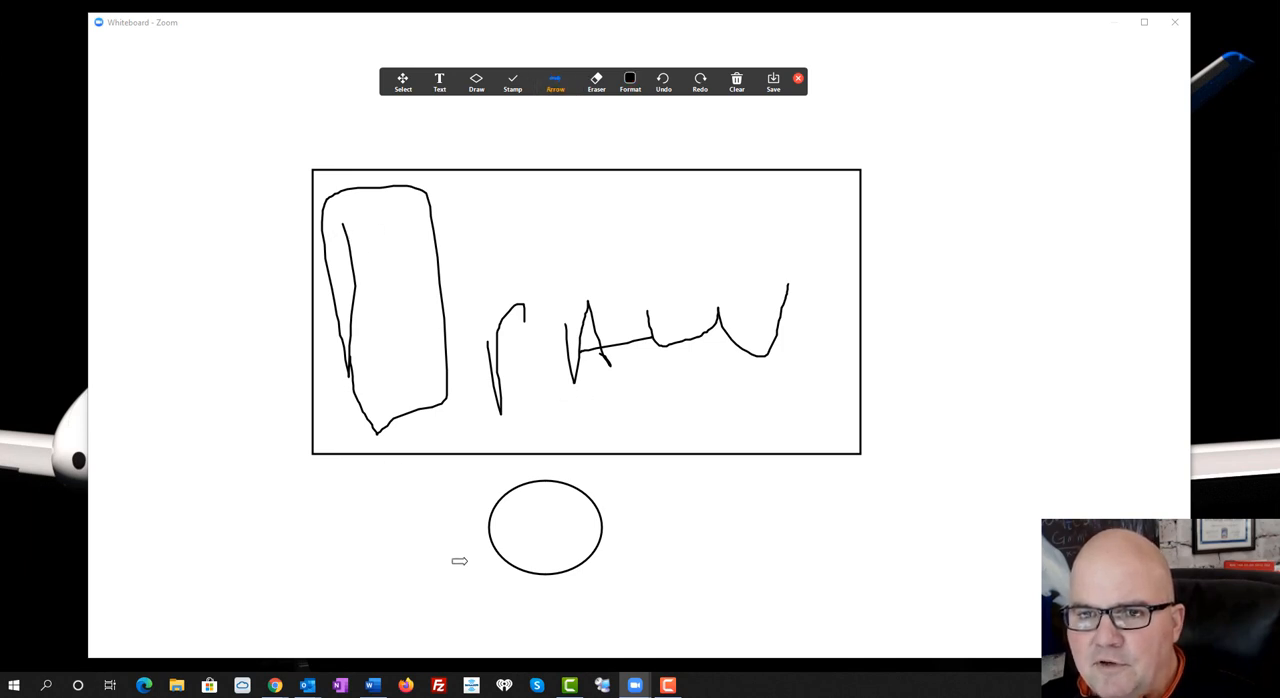
Set the second-thickest line width and draw a translucent highlighter stroke across the upper half of the rectangle
left_click(632, 82)
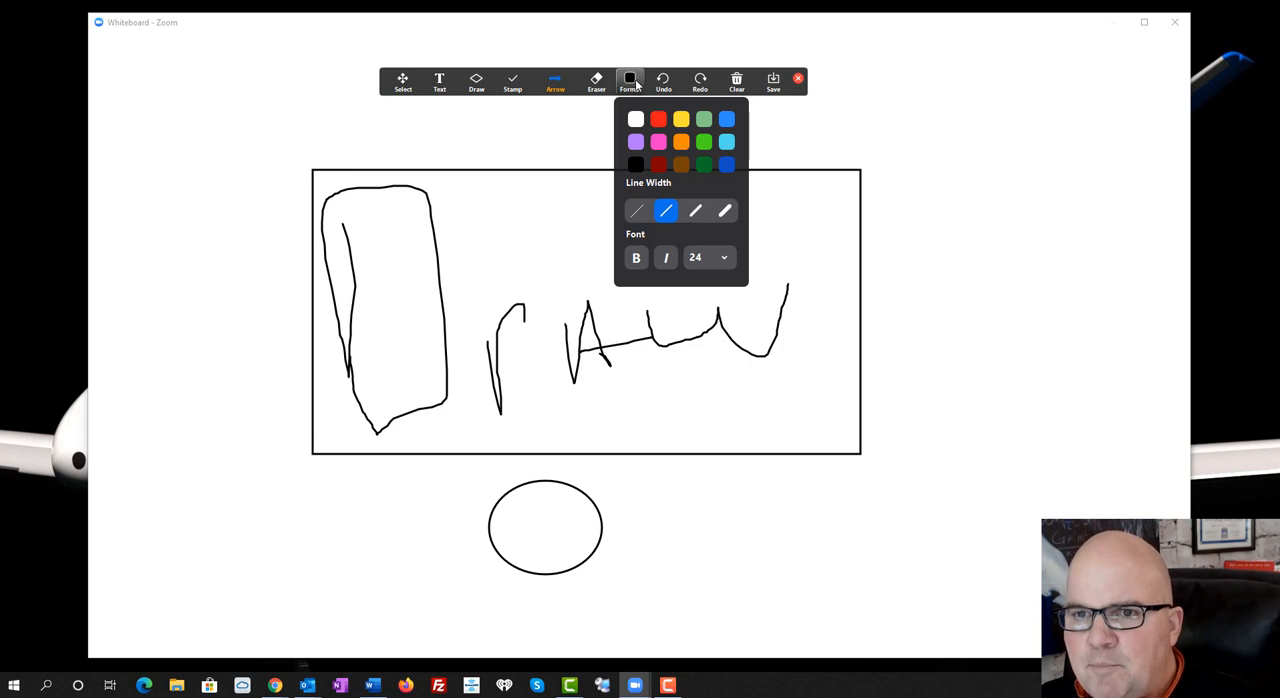
left_click(697, 212)
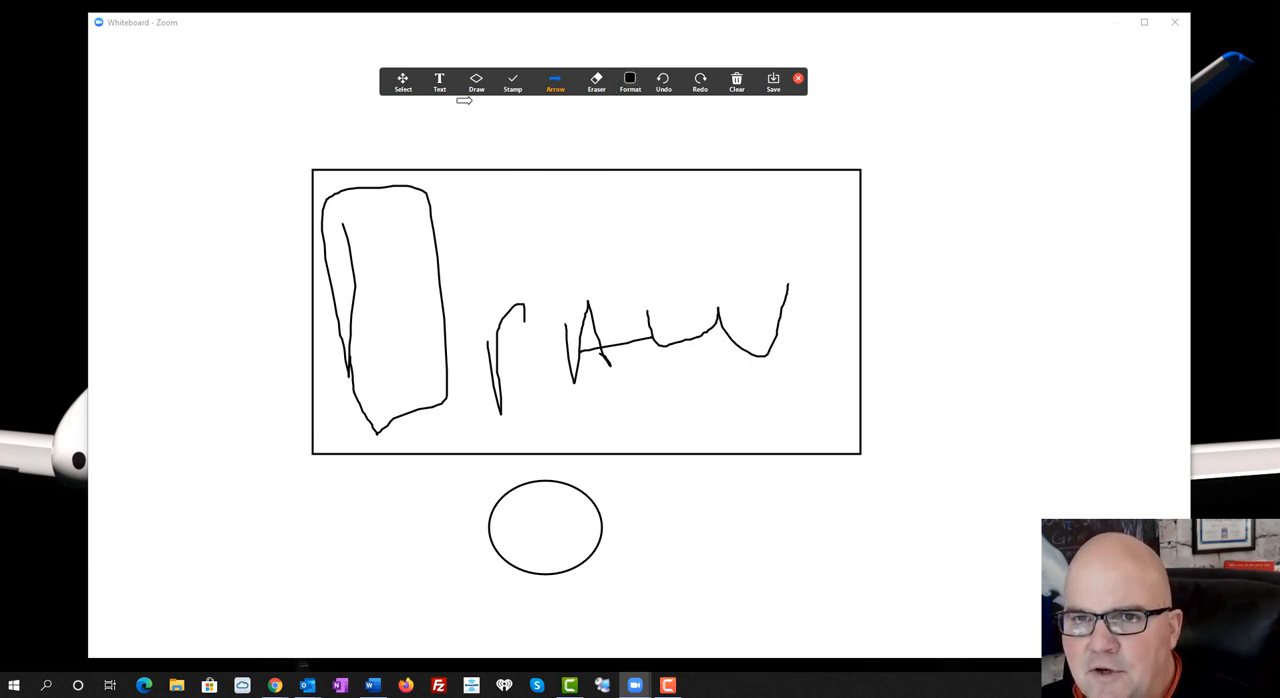
left_click(631, 91)
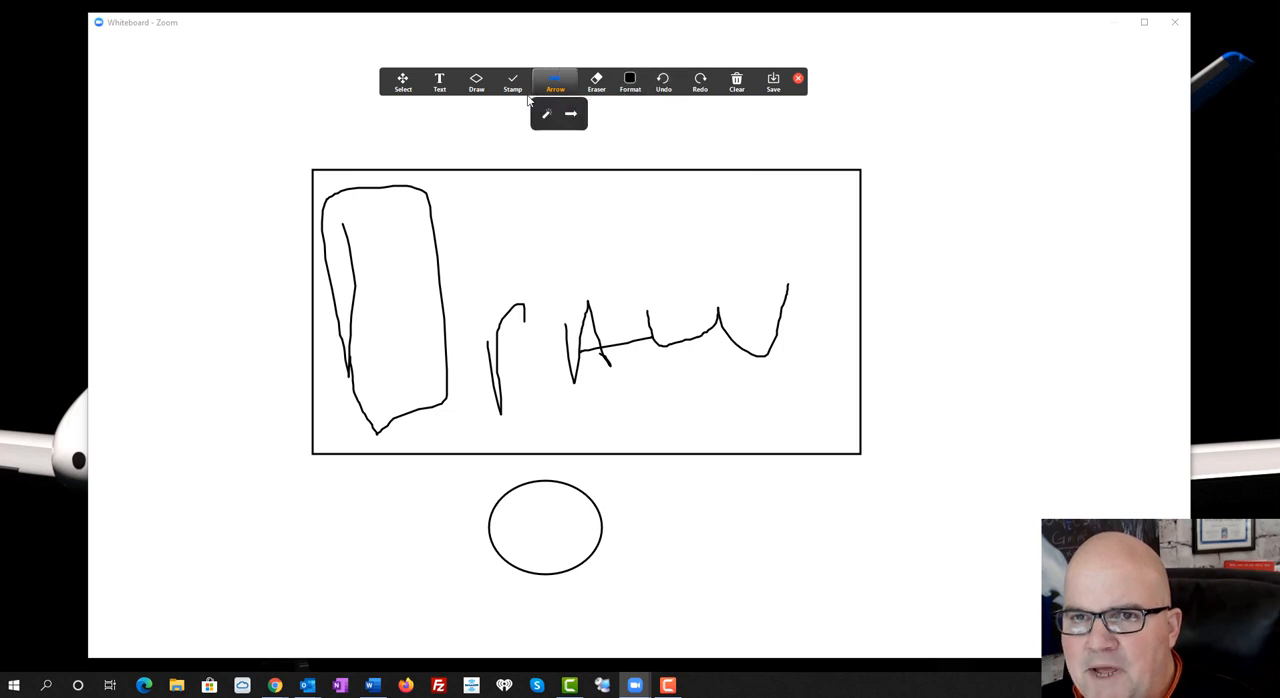
mouse_move(482, 95)
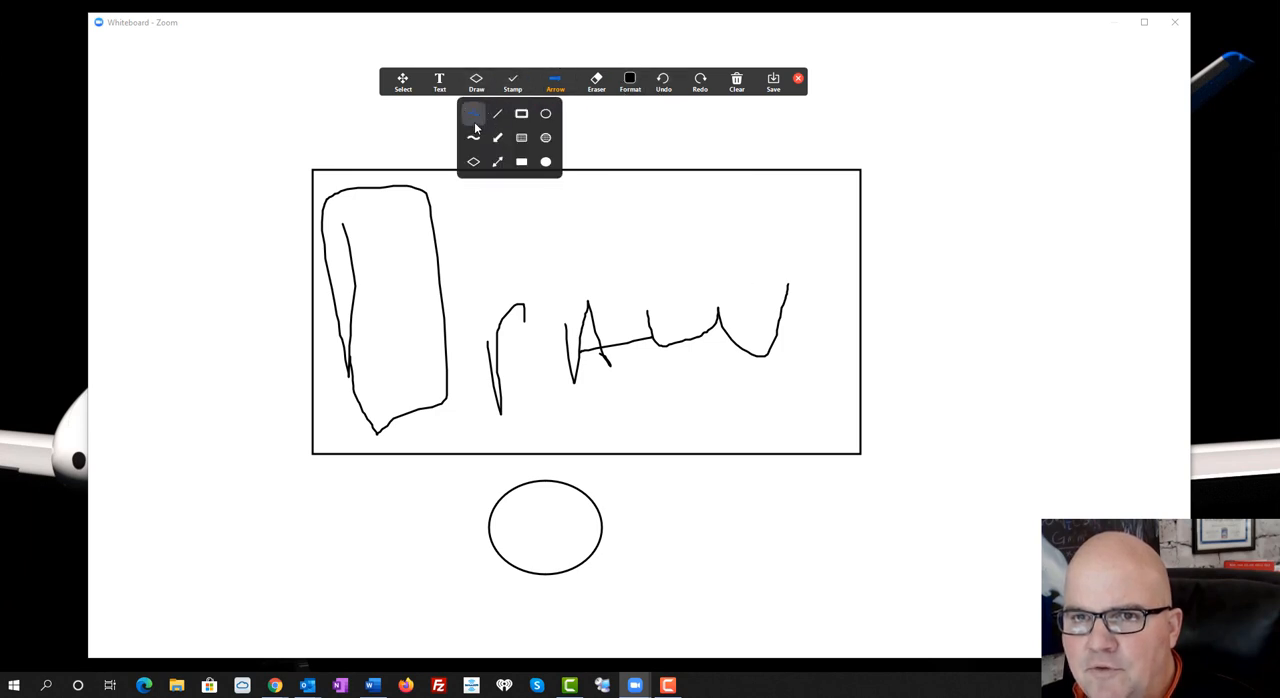
left_click(473, 137)
mouse_move(505, 148)
left_mouse_down()
mouse_move(603, 193)
mouse_move(722, 222)
mouse_move(430, 265)
mouse_move(428, 292)
left_mouse_up()
Set the drawing colour to yellow and highlight a large J shape with crossing strokes over the rectangle's upper edge
left_click(630, 80)
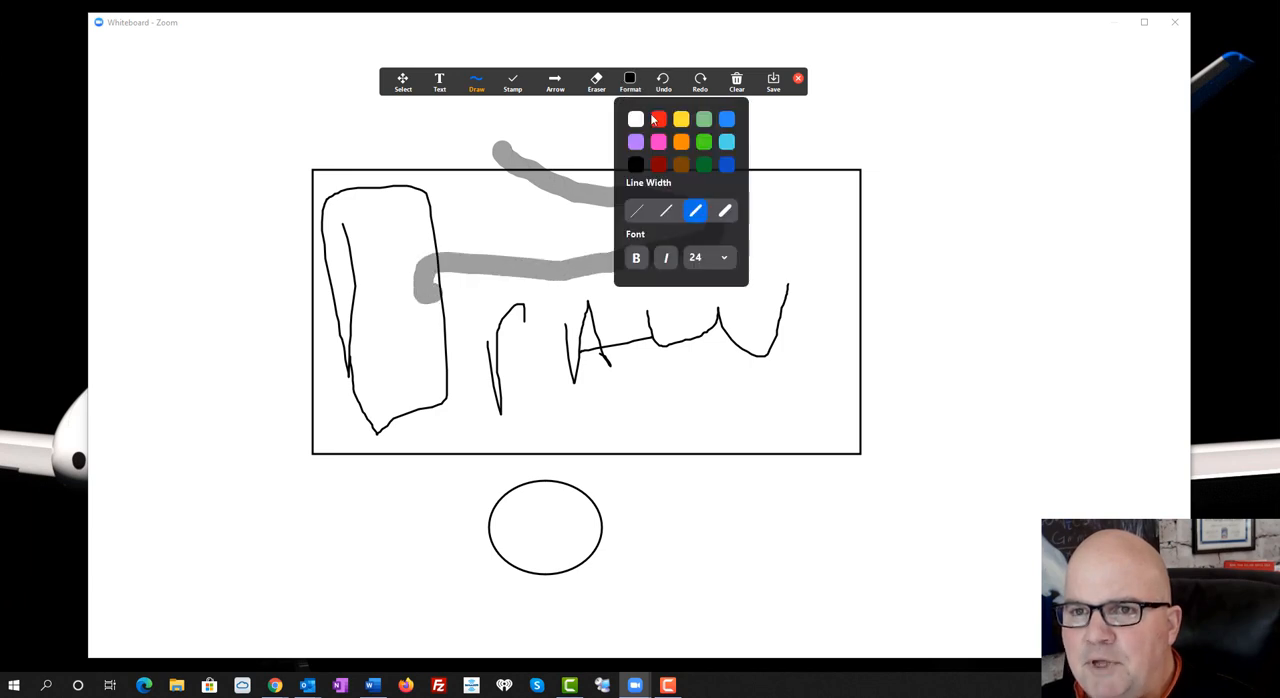
left_click(686, 117)
mouse_move(650, 245)
left_mouse_down()
mouse_move(718, 316)
mouse_move(750, 142)
left_mouse_up()
left_click_drag(656, 148, 836, 175)
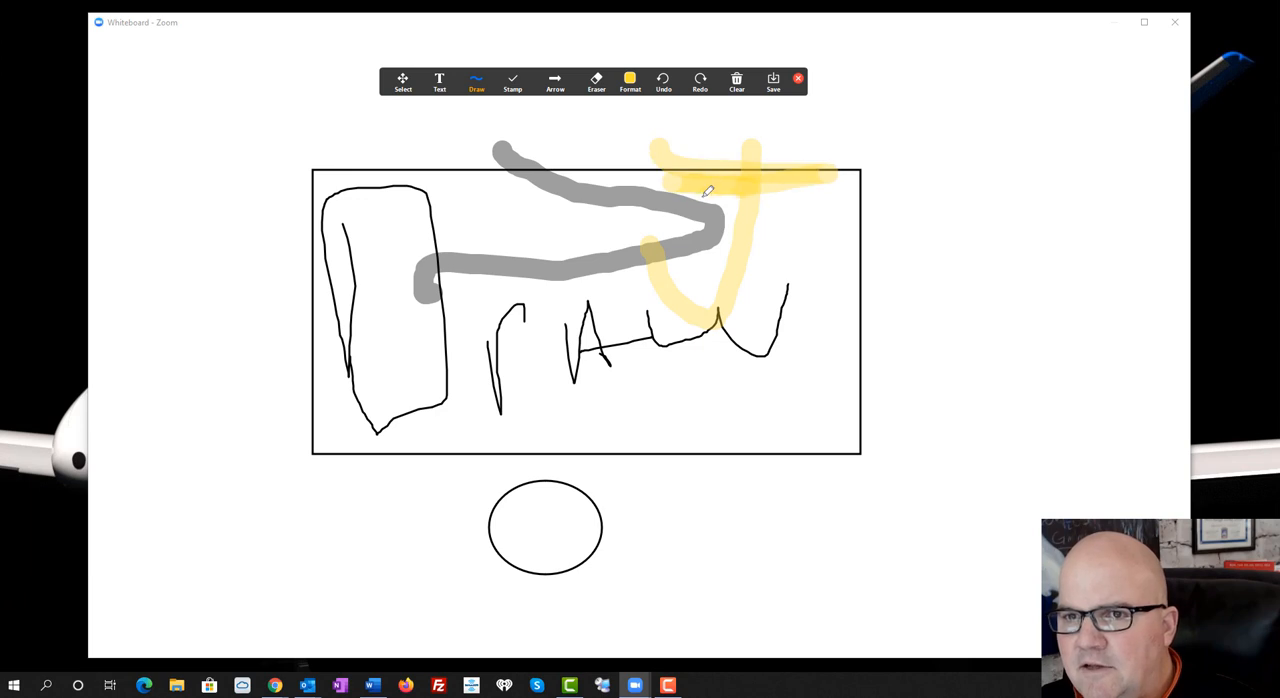
left_click_drag(686, 195, 945, 228)
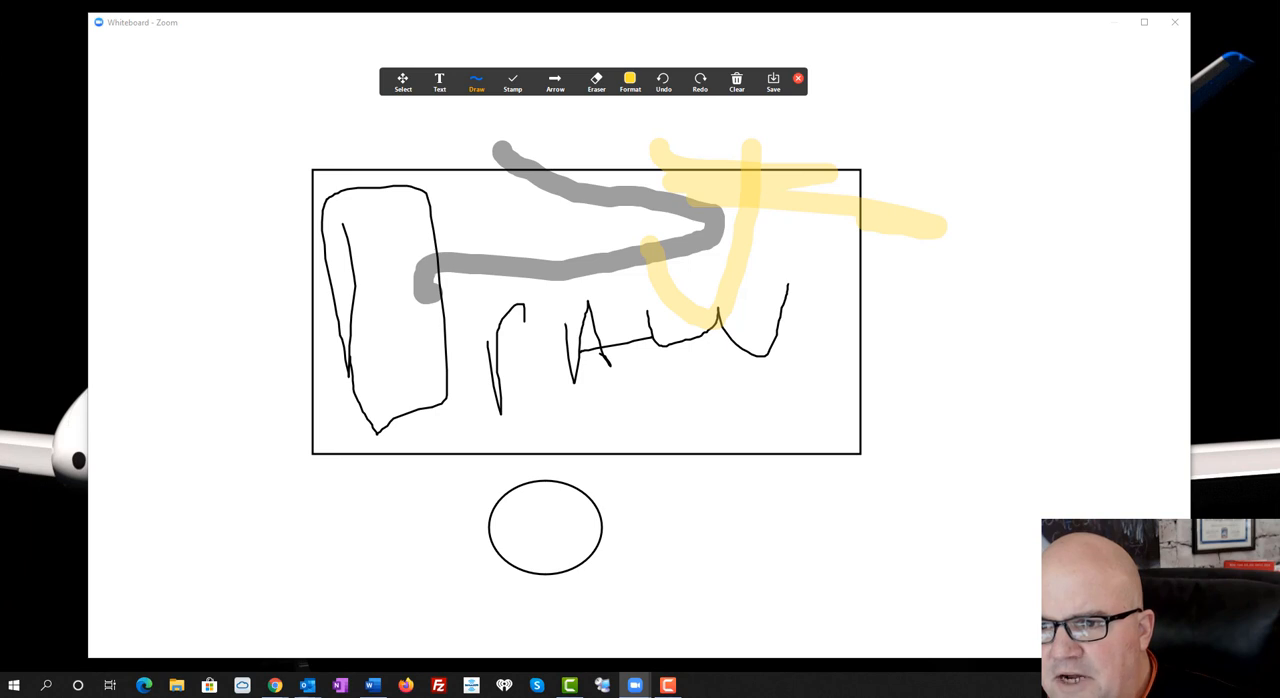
Clear all drawings from the whiteboard and sketch a yellow smiley face with outline, eyes, mouth and nose
left_click(737, 82)
mouse_move(446, 152)
left_mouse_down()
mouse_move(469, 237)
mouse_move(631, 160)
mouse_move(526, 120)
mouse_move(470, 199)
mouse_move(512, 214)
left_mouse_up()
left_click_drag(588, 192, 603, 210)
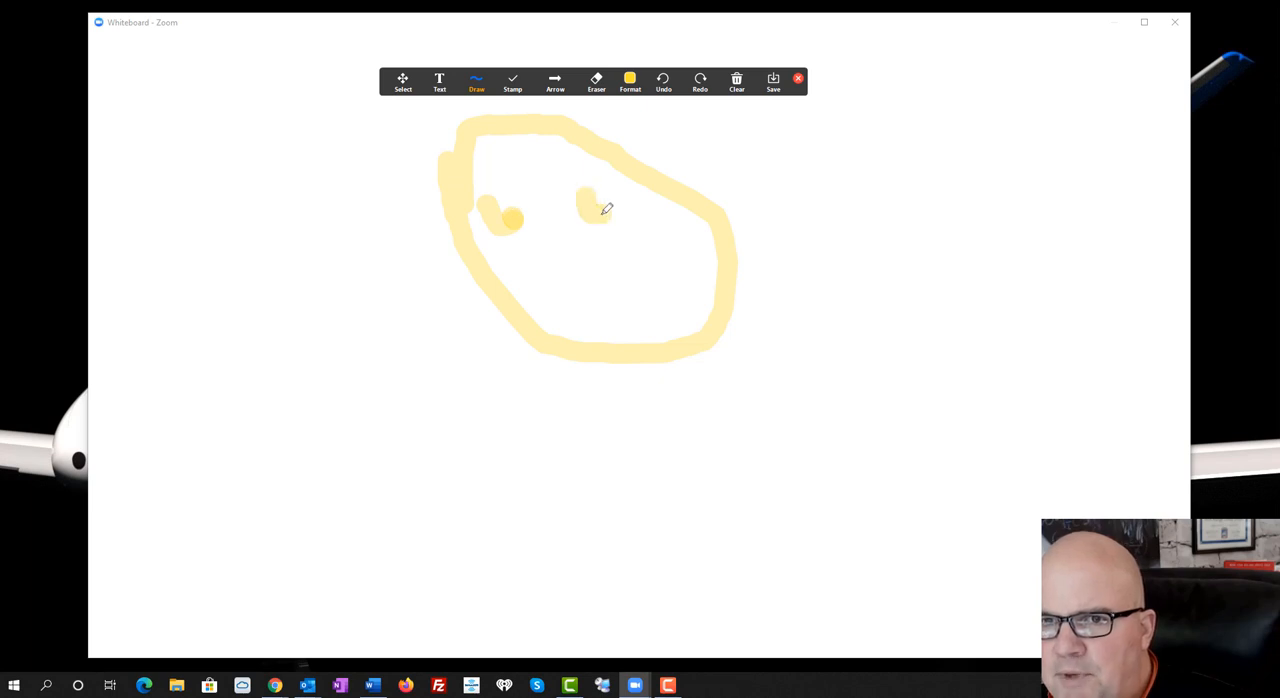
left_click(580, 287)
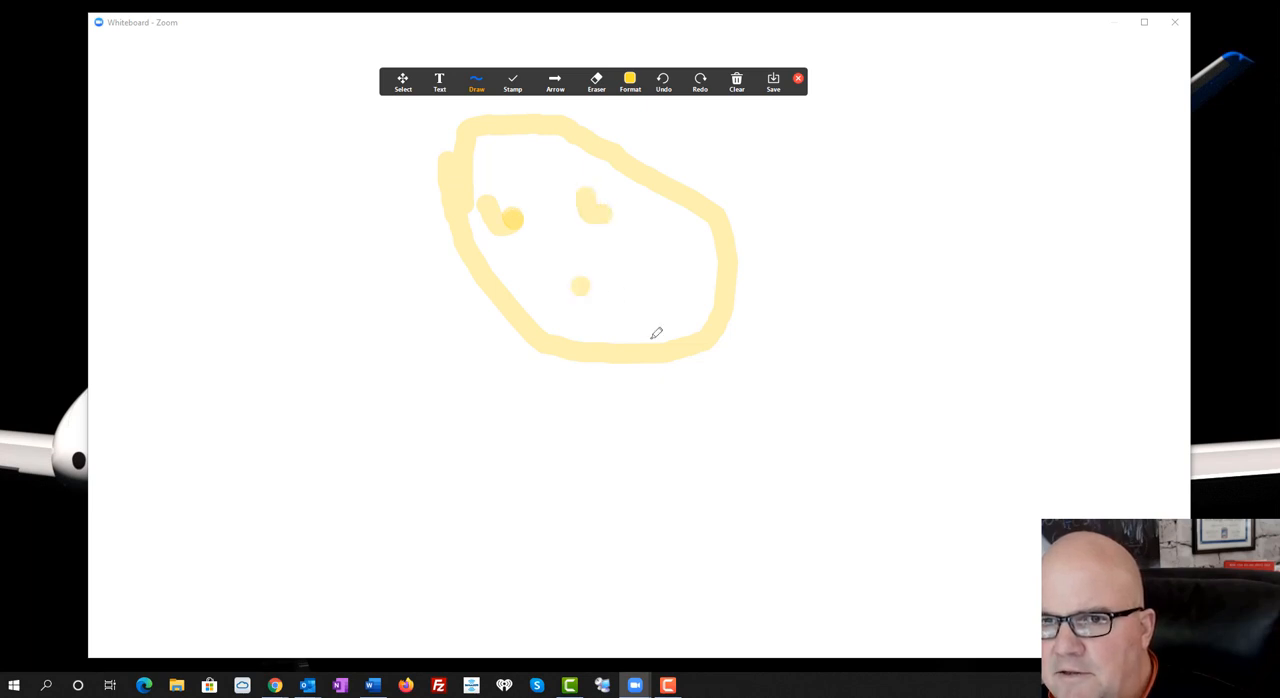
left_click(624, 260)
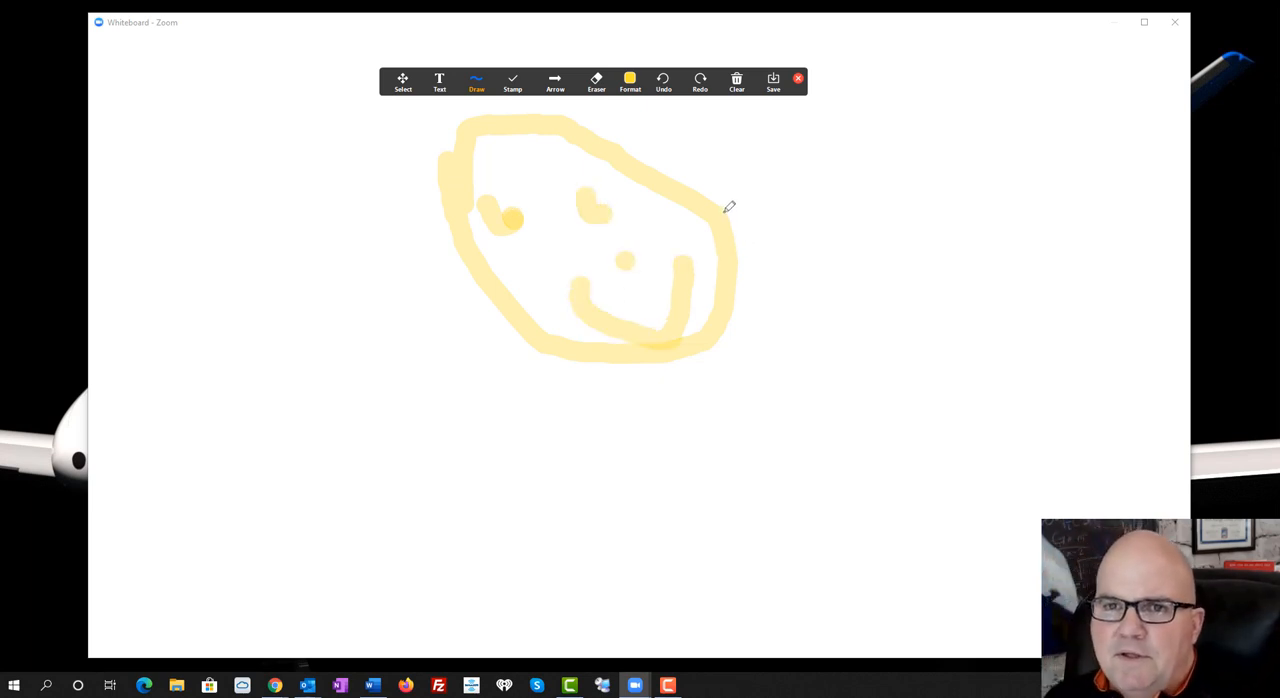
Place two heart stamps beside the smiley face, one above the other
left_click(516, 86)
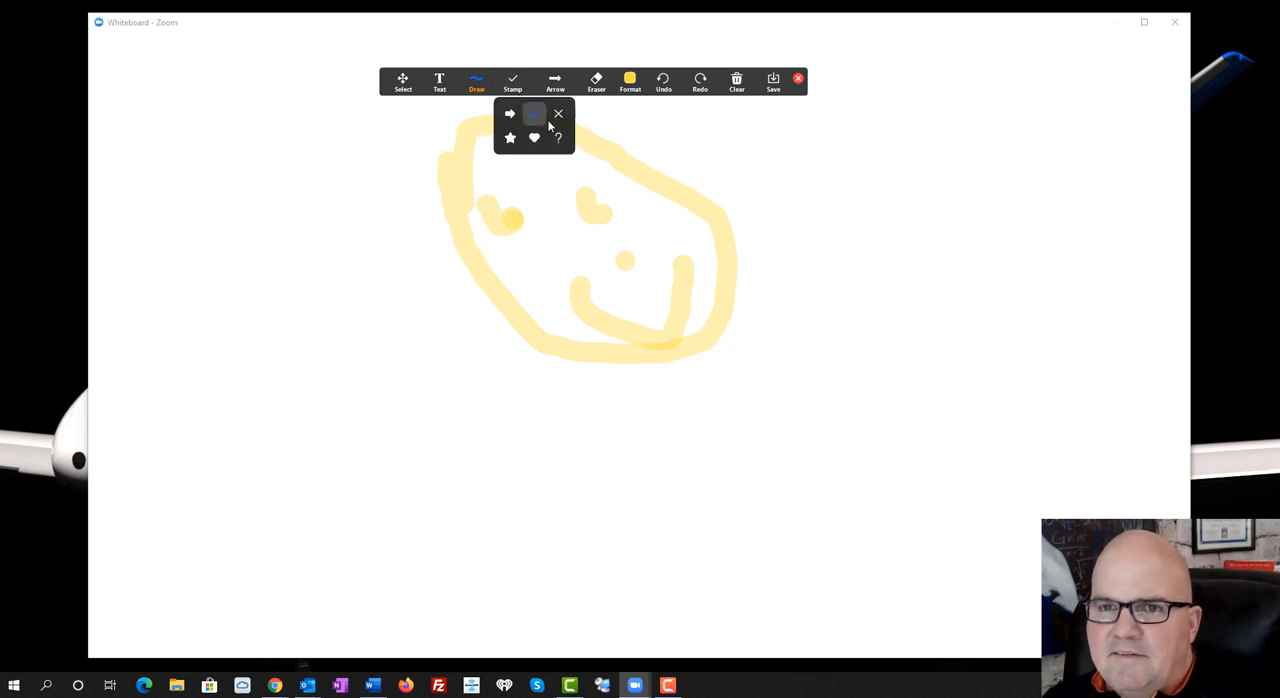
left_click(537, 139)
left_click(400, 272)
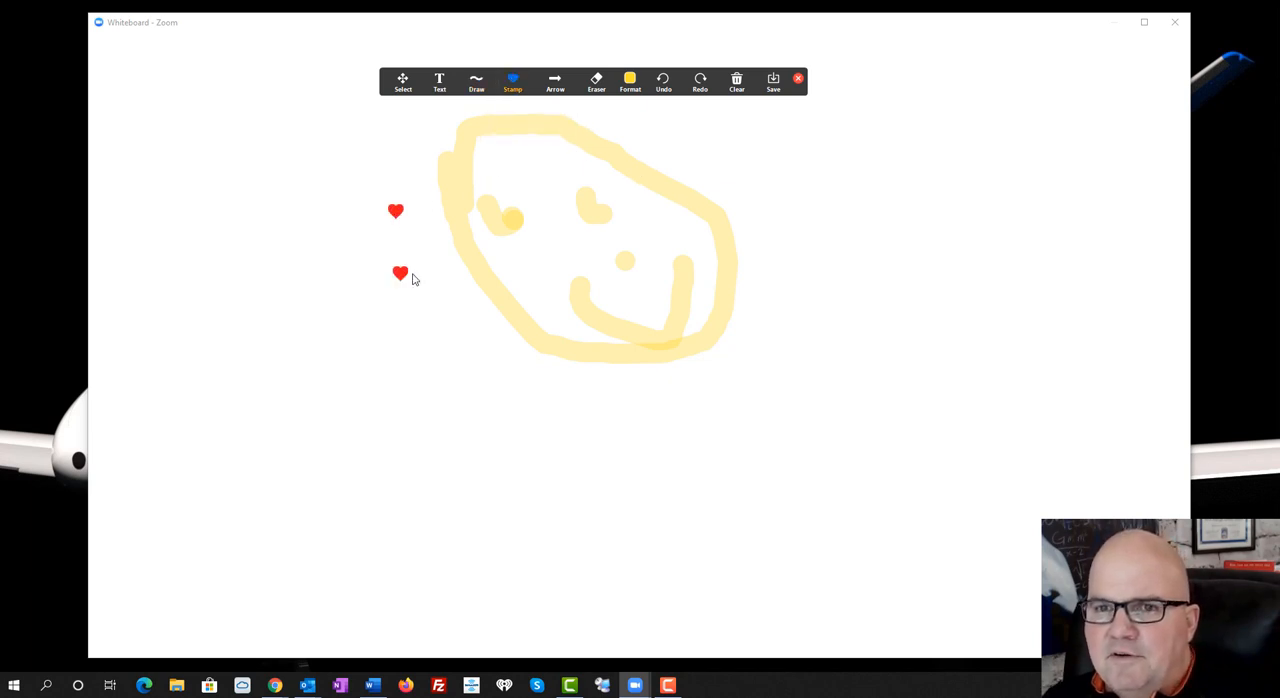